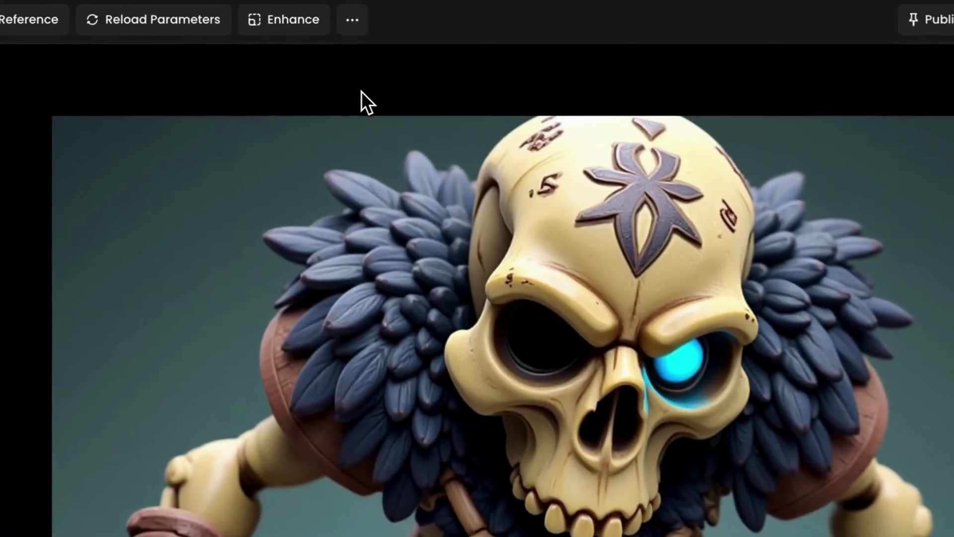
Step: Convert the skull skeleton image into a video, keeping Google Veo 3 as the model
left_click(363, 33)
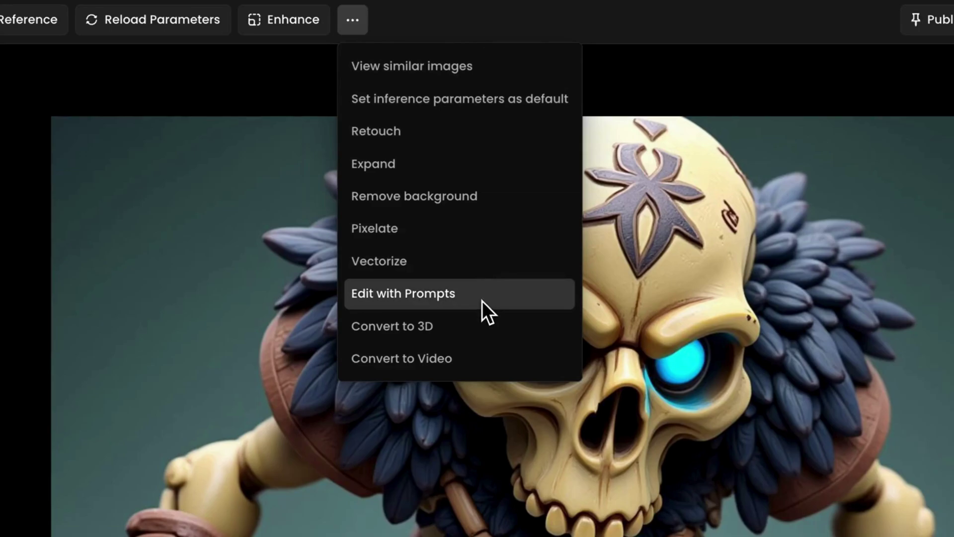
left_click(479, 366)
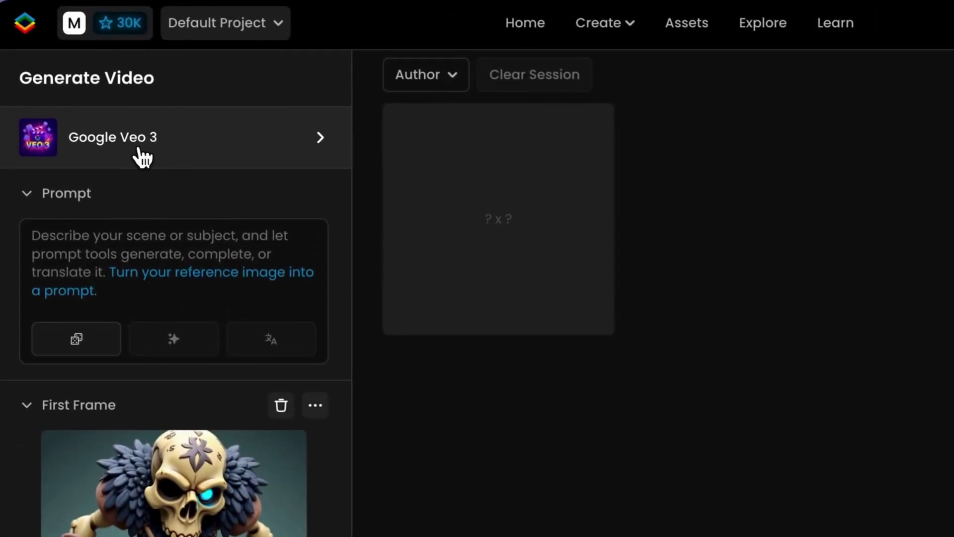
left_click(143, 158)
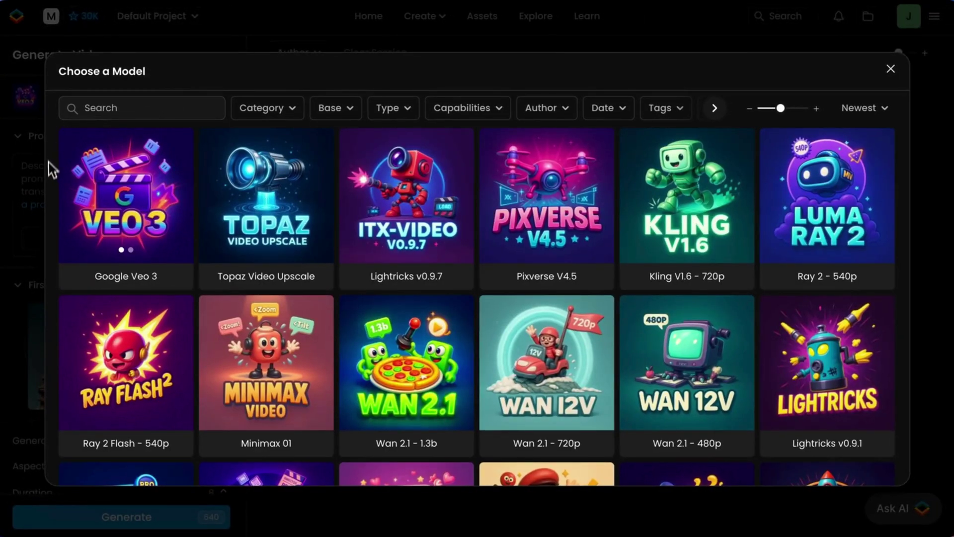
left_click(38, 185)
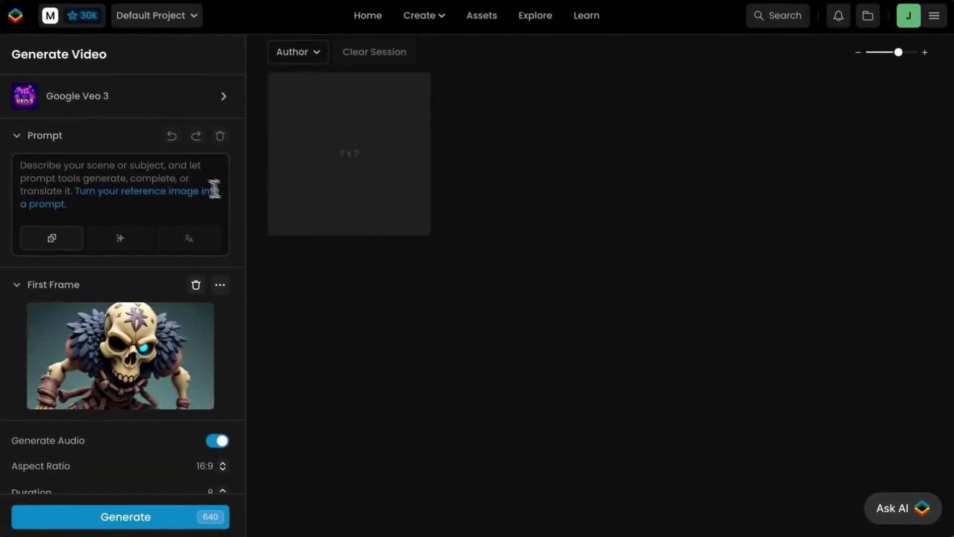
Step: Turn off Generate Audio for the skeleton video
left_click(81, 172)
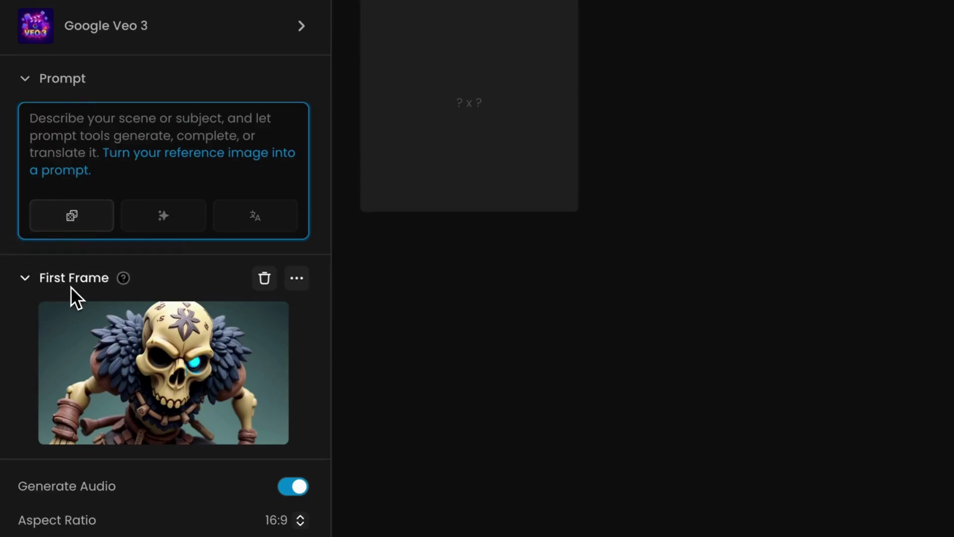
scroll(69, 286, "down", 2)
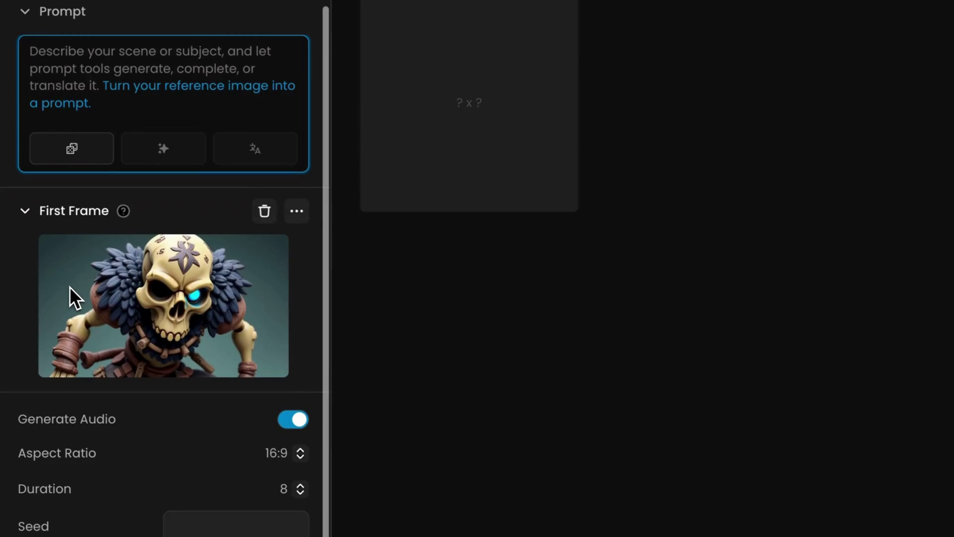
left_click(61, 430)
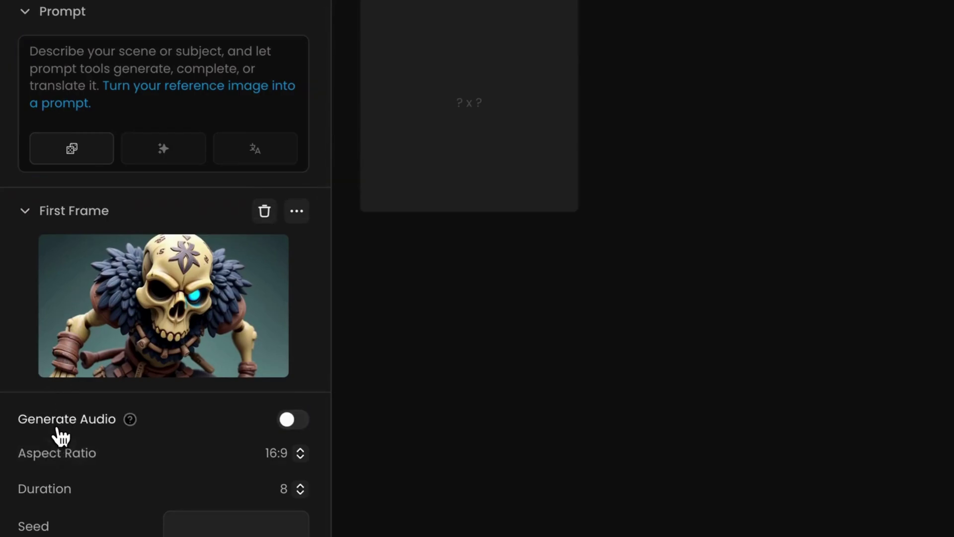
scroll(54, 458, "down", 1)
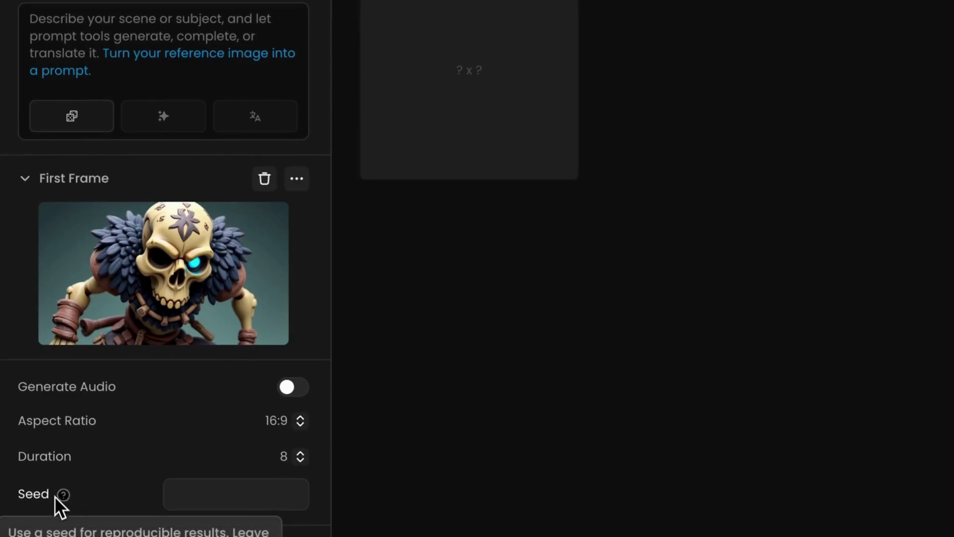
scroll(60, 398, "up", 4)
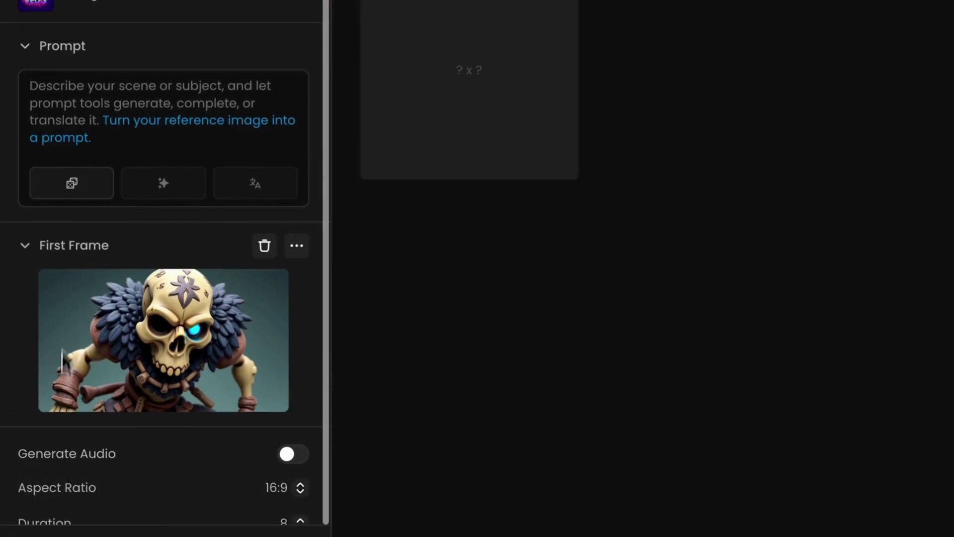
Step: Generate the video with a prompt of the glowing-eyed skeleton trying to wink and scratch
left_click(59, 160)
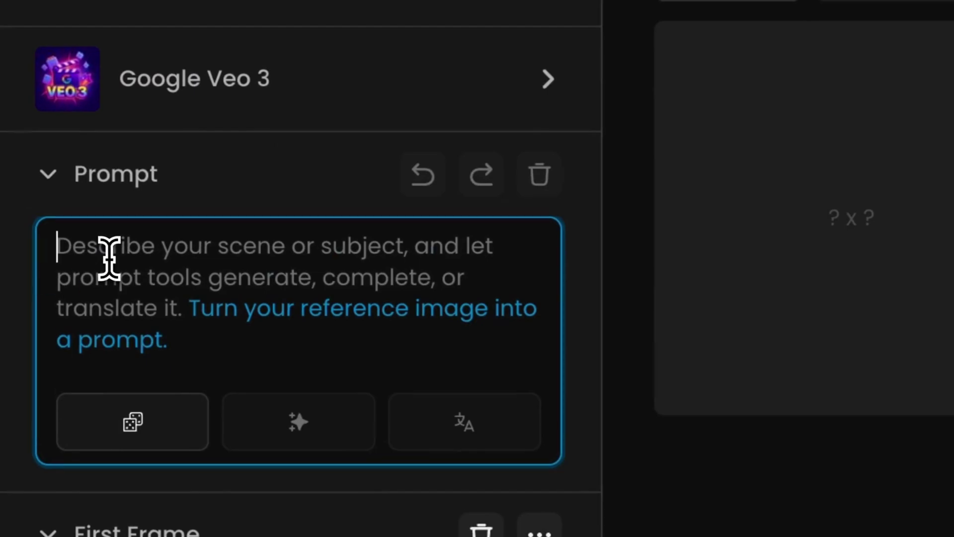
type("A styl")
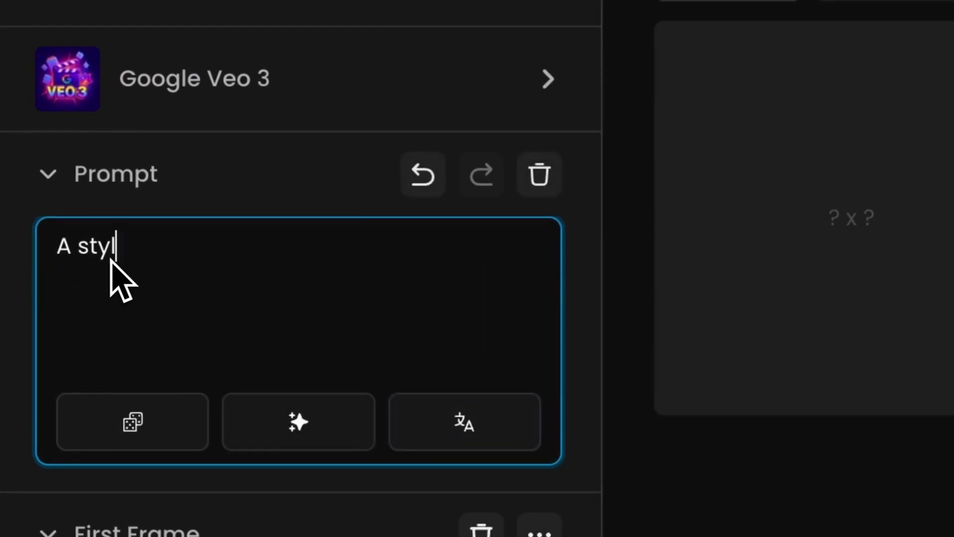
type("ized skelet")
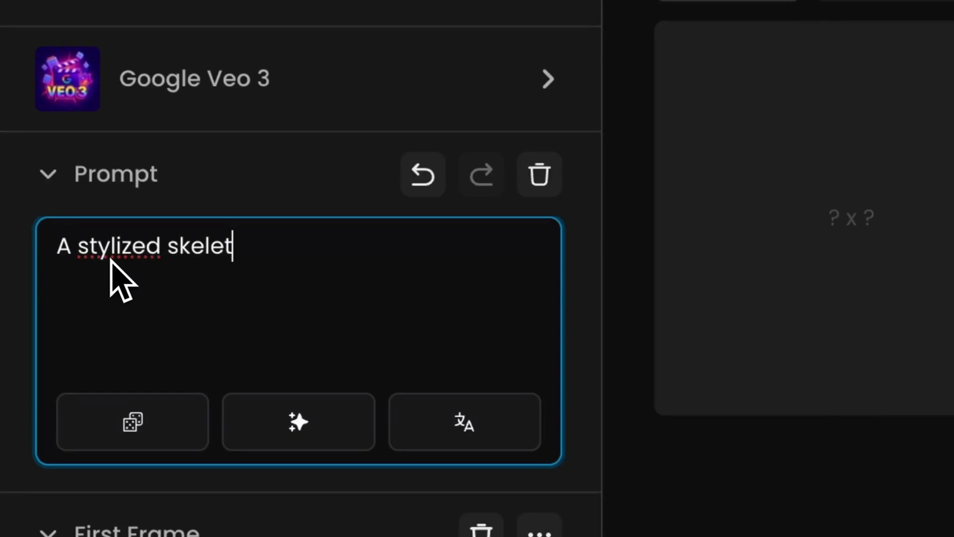
type("on with glowing blue eyes and rune-marked bones tries to wink and scratch his head as the camera slowly orbits, casting shifting shadows.")
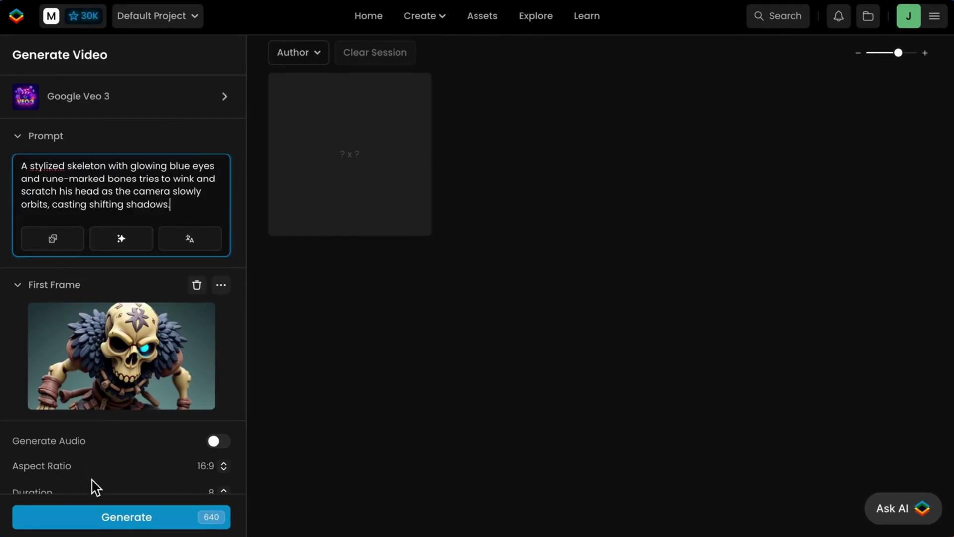
left_click(94, 517)
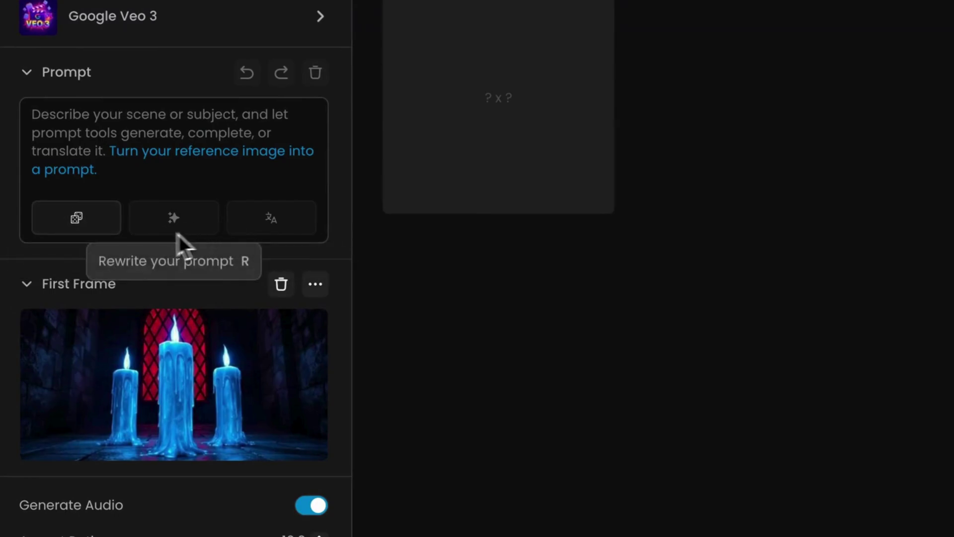
Step: Generate the candles video from a rewritten prompt: slow zoom, gust extinguishes candles, zoom out, fade
left_click(116, 237)
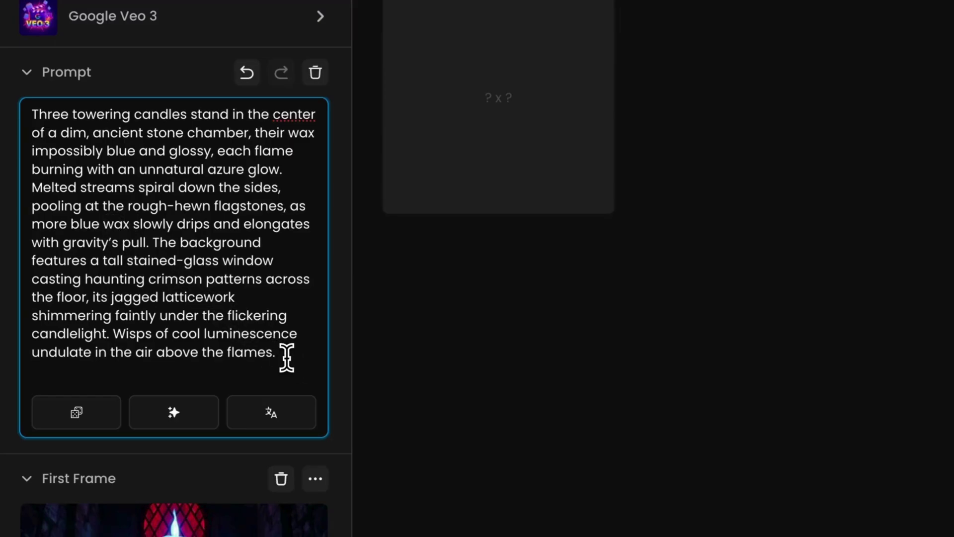
key("ctrl+a")
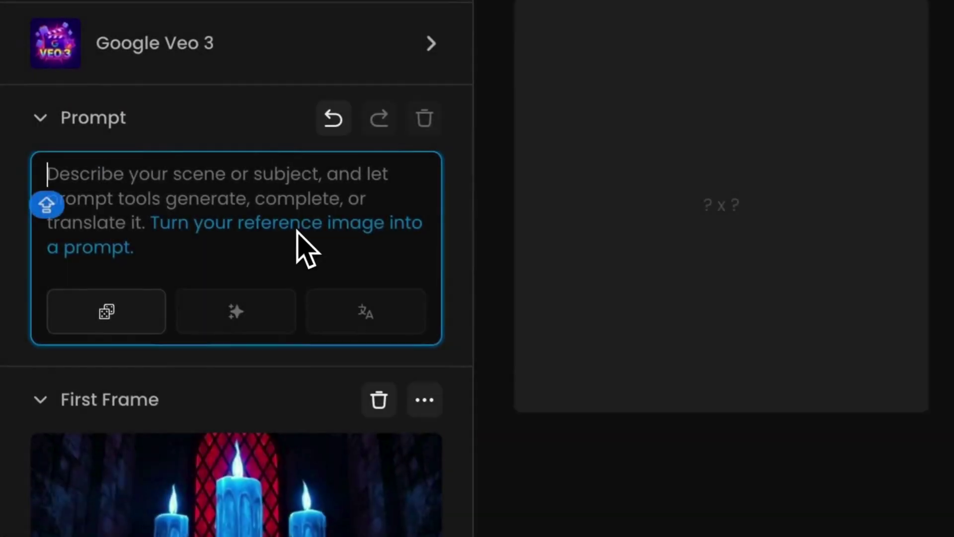
type("Slow zoo")
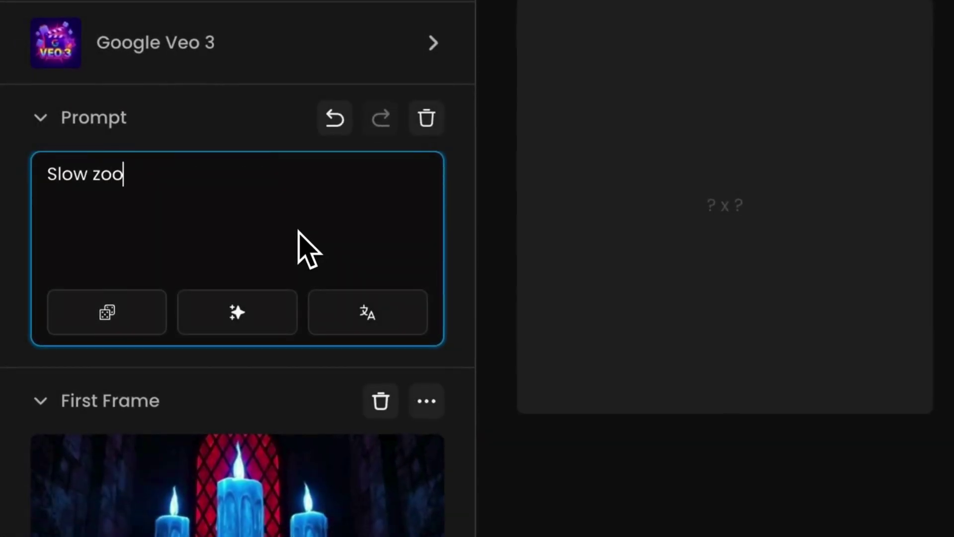
type("m in, then gust of wind extinguishes the candles, zoom out then fade")
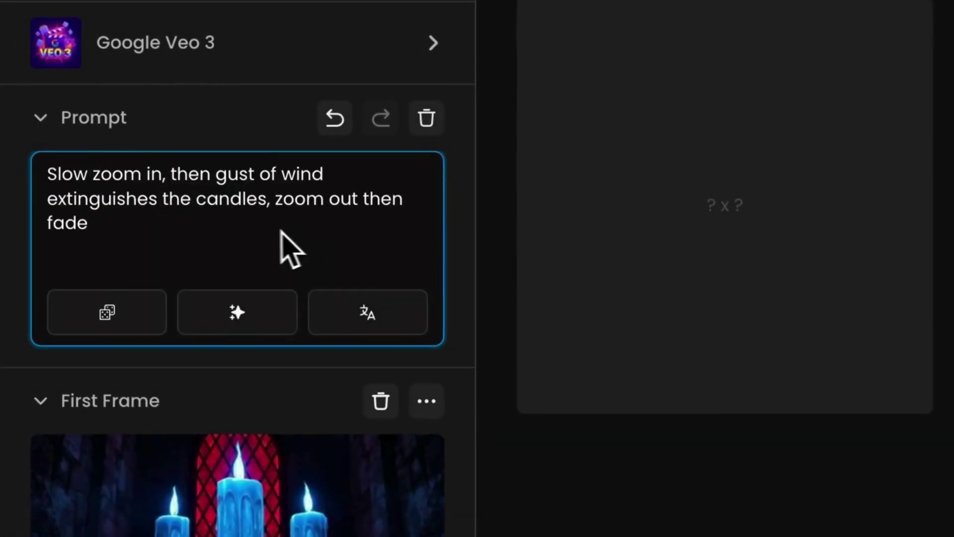
left_click(232, 310)
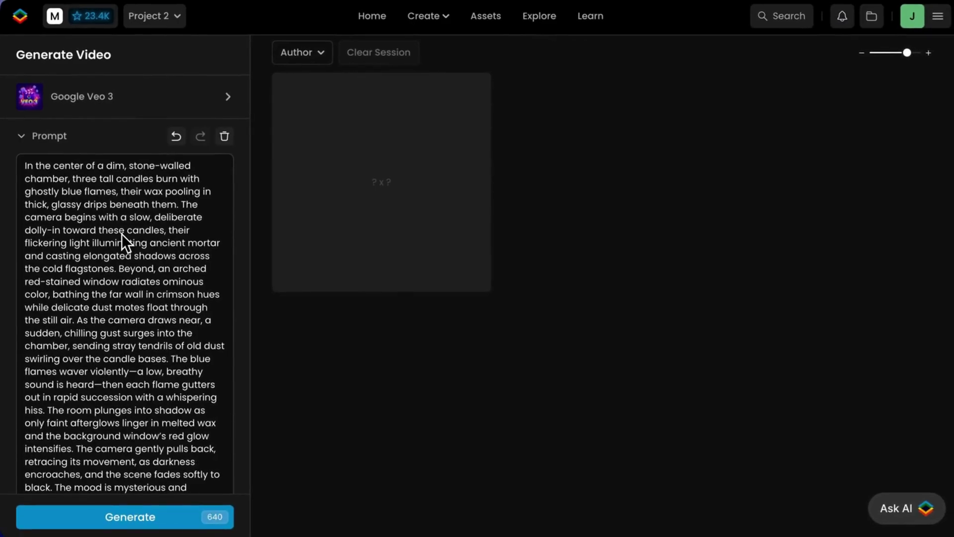
key("ctrl+Return")
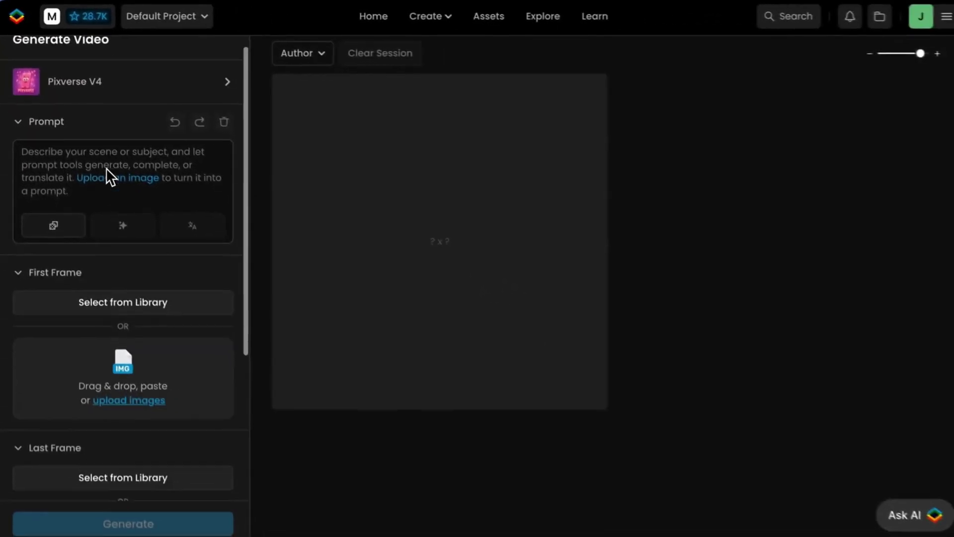
Step: Set the dwarf image from the library as both first and last frame
scroll(106, 168, "down", 3)
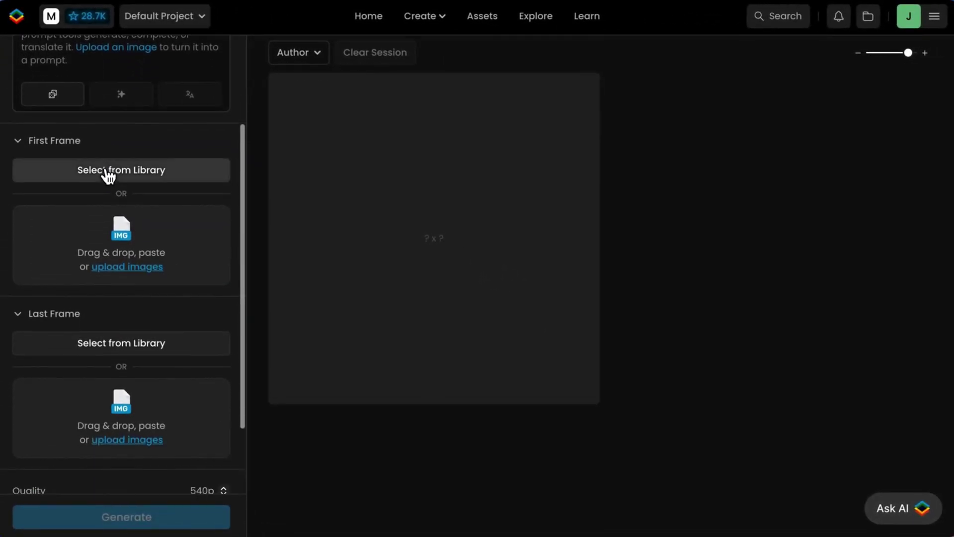
left_click(107, 175)
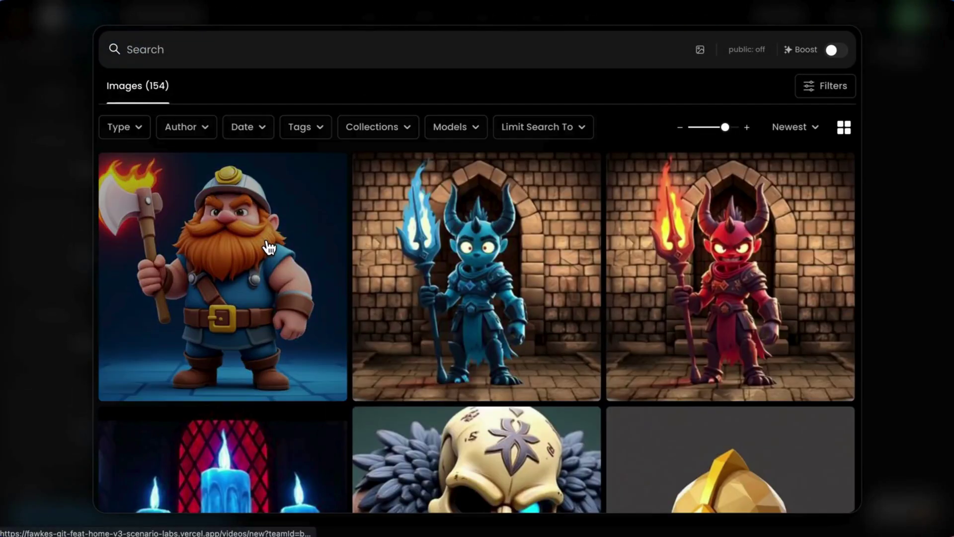
left_click(268, 245)
left_click_drag(123, 234, 118, 381)
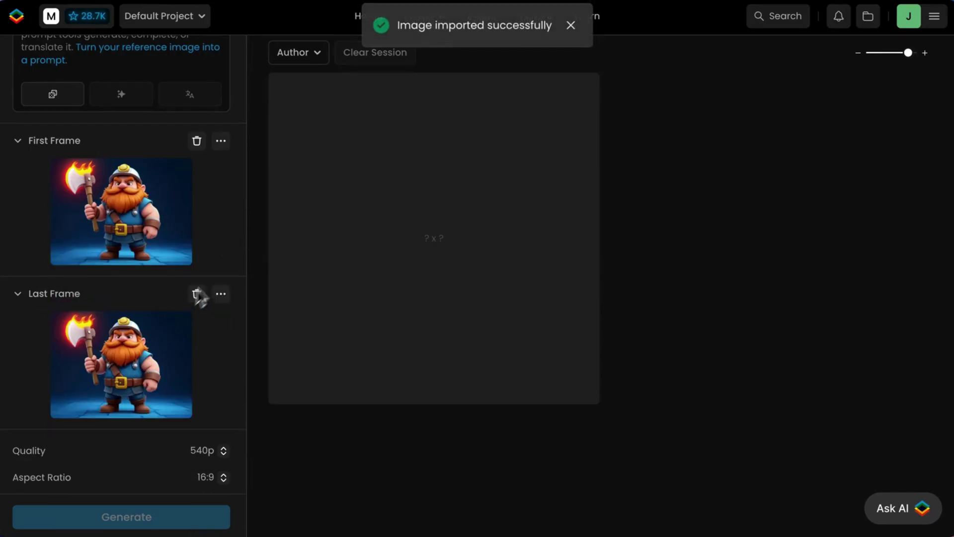
Step: Generate the dwarf video from a descriptive prompt and preview it full screen
scroll(220, 264, "up", 3)
left_click(202, 92)
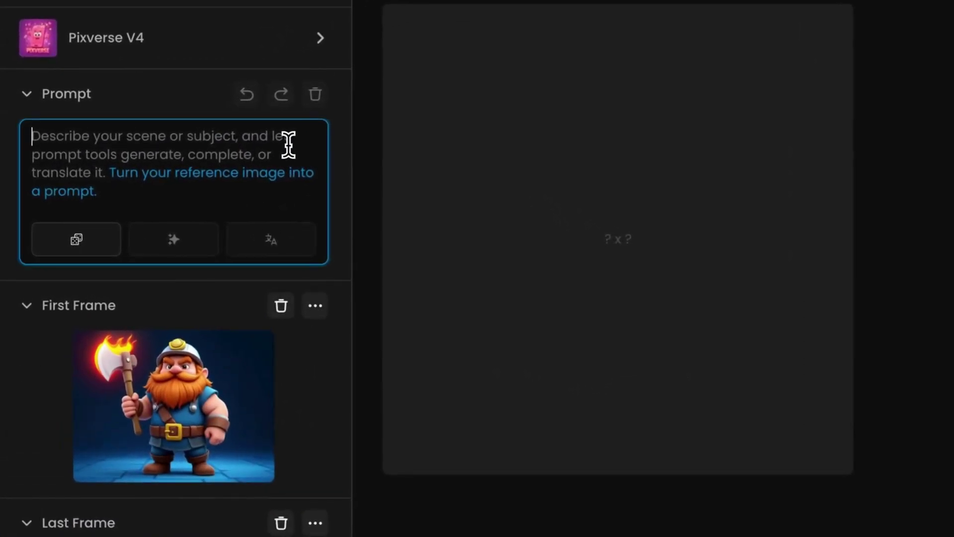
type("A")
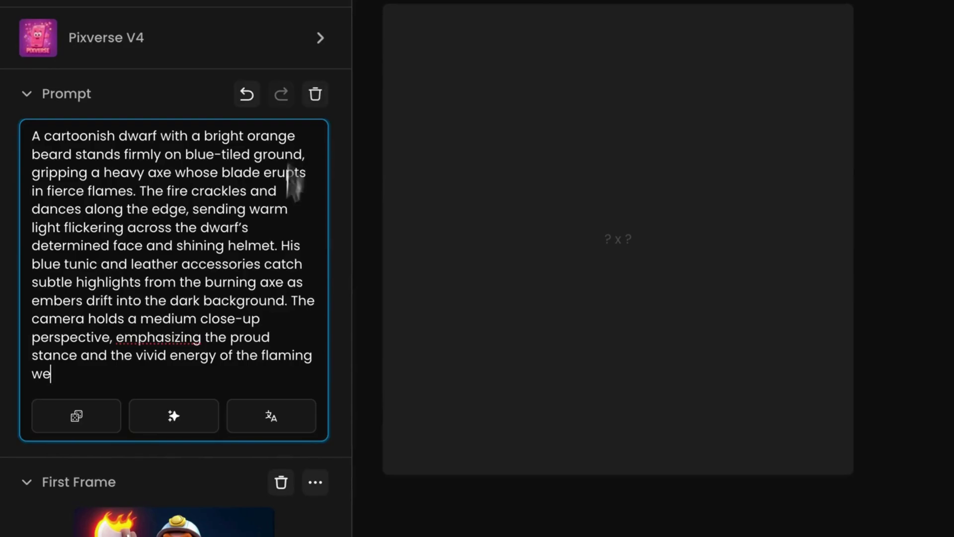
type("apon")
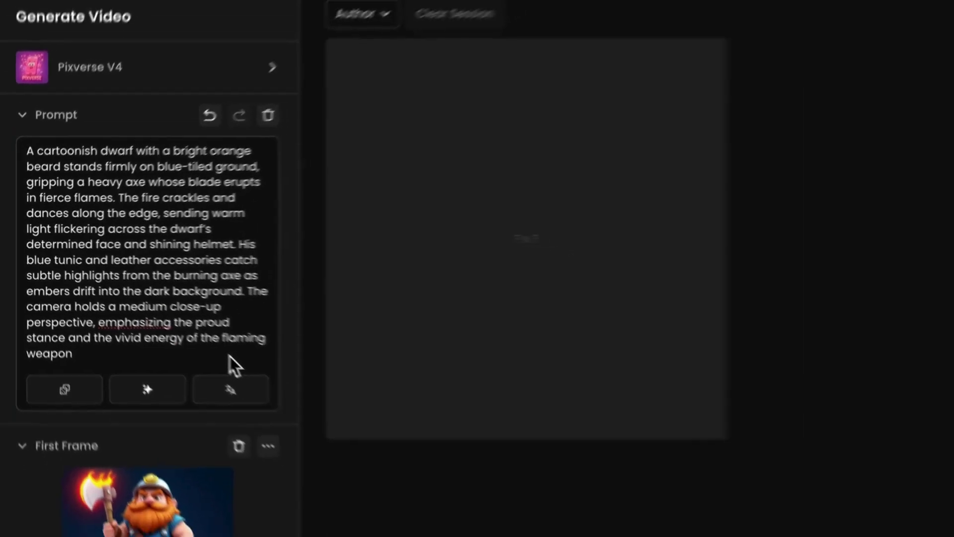
key("ctrl+Return")
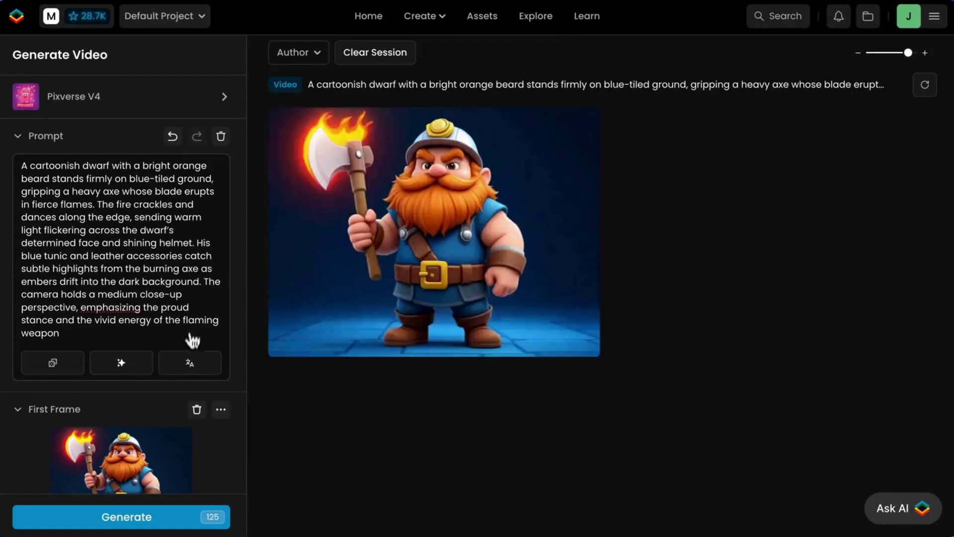
left_click(477, 237)
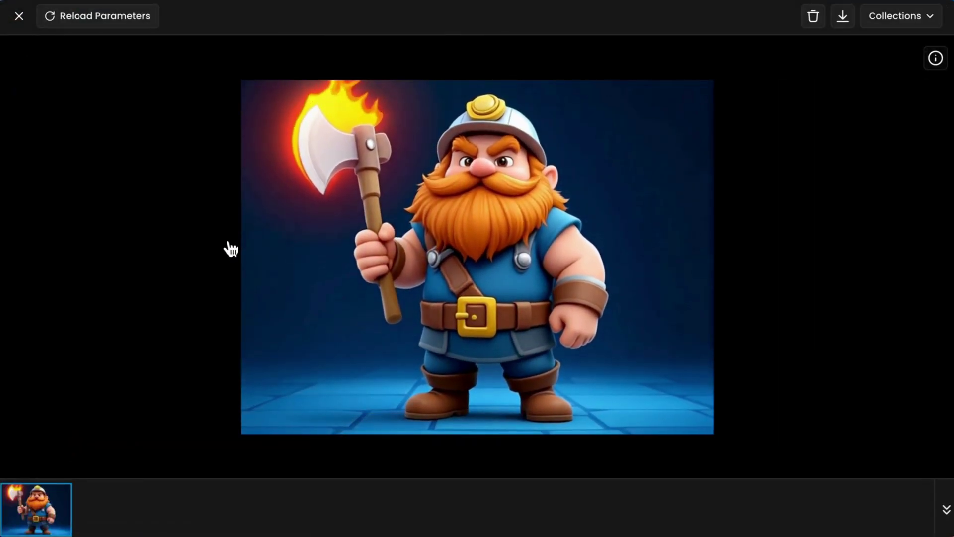
left_click(19, 16)
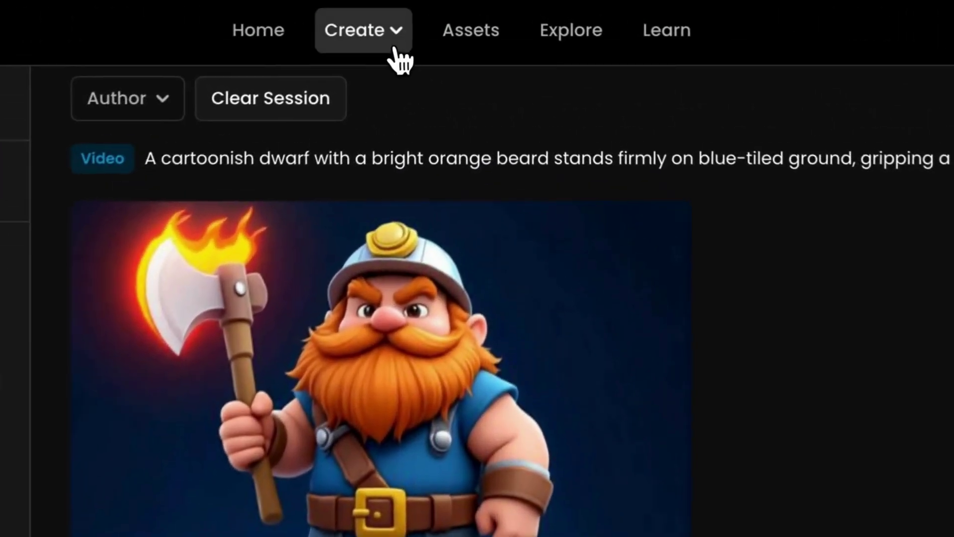
Step: Edit the red devil with 'Change flame and character color to blue and soften facial expression', comparing before/after
left_click(440, 24)
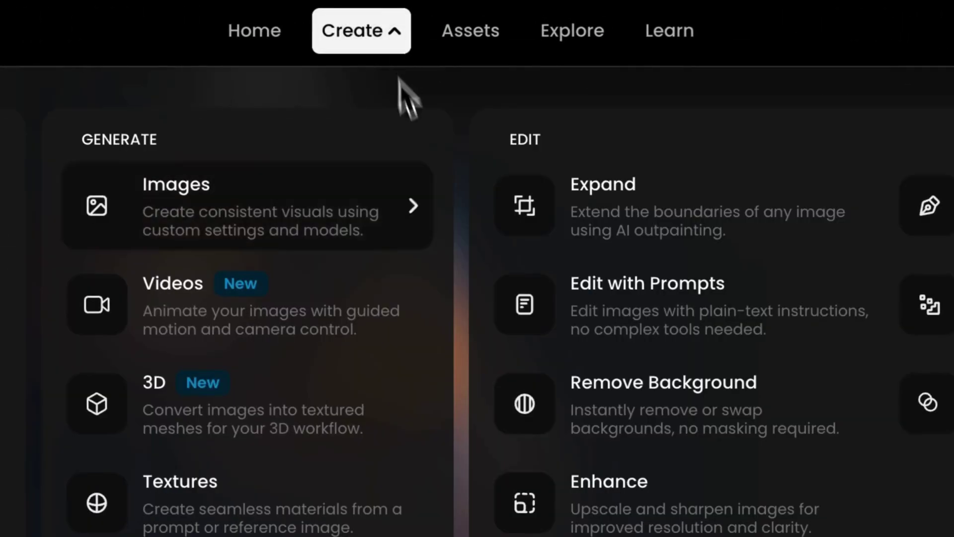
left_click(572, 315)
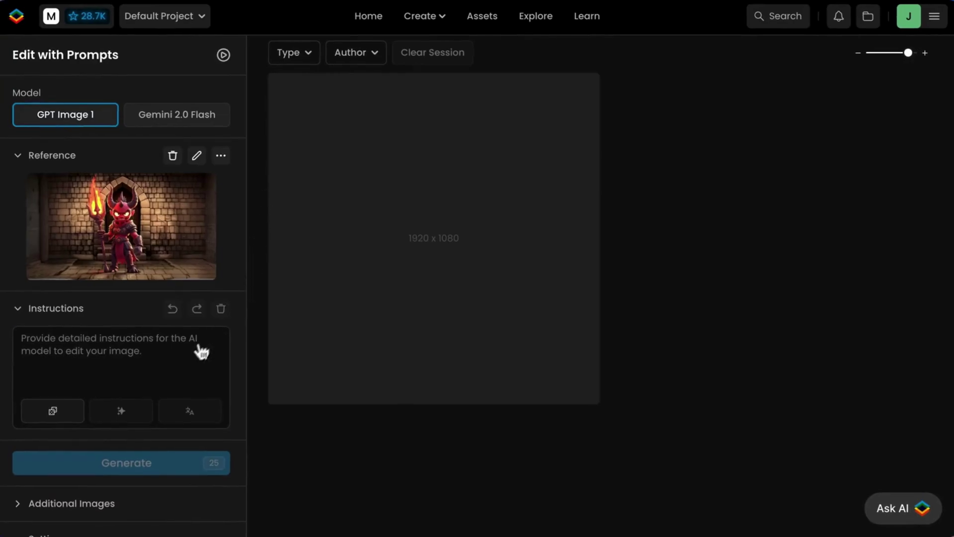
left_click(202, 352)
type("Change flame and character color to blue and soften facial expres")
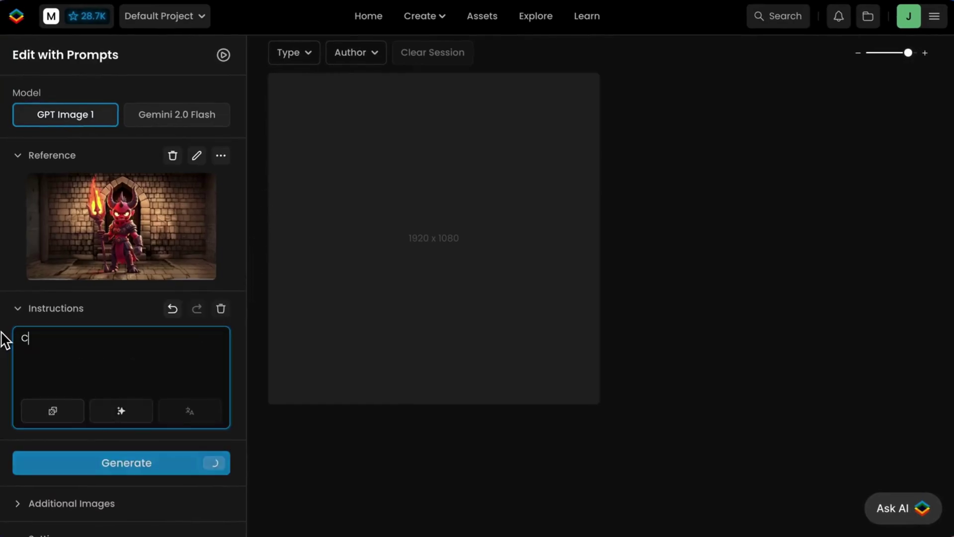
type("si")
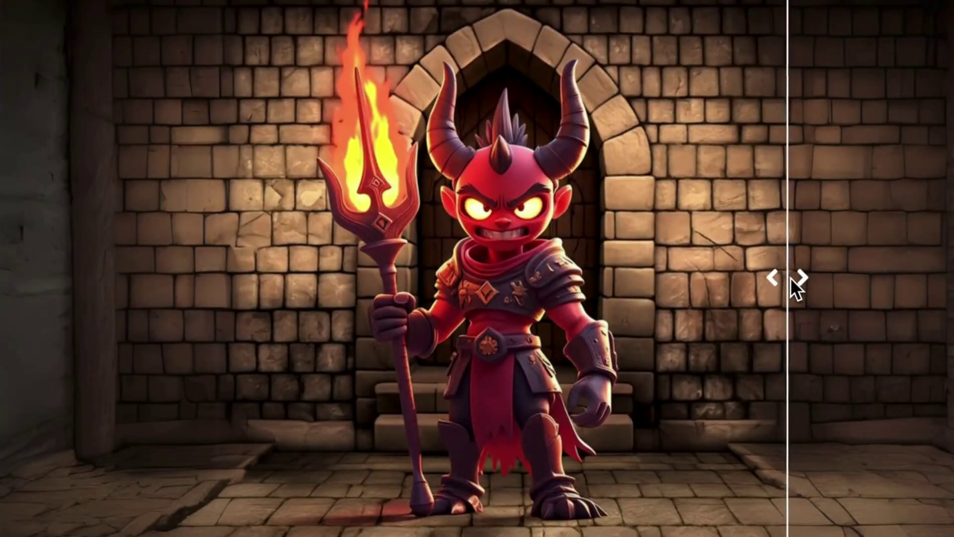
left_click_drag(790, 277, 267, 316)
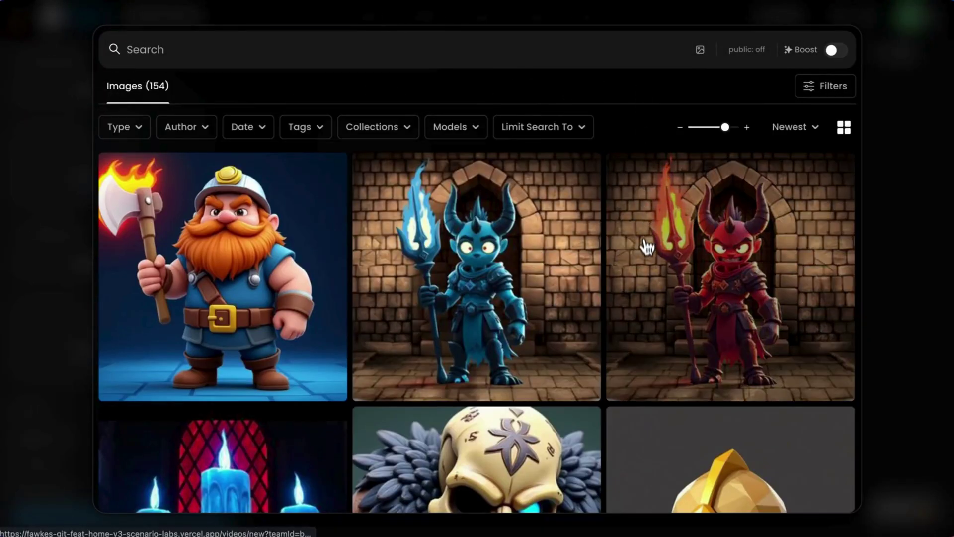
Step: Set the red devil as first frame, quality 1080p, and write the armored-character prompt
left_click(643, 245)
left_click(211, 402)
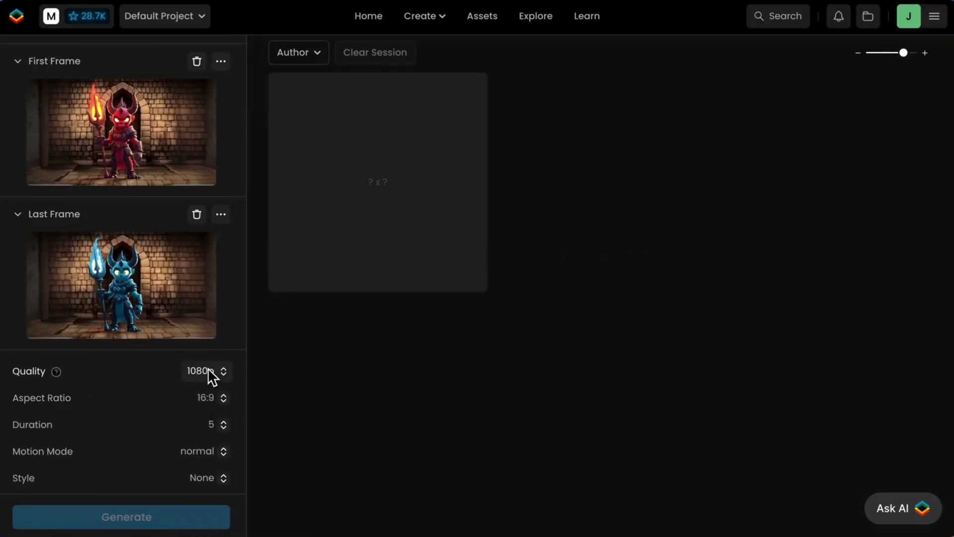
scroll(208, 375, "up", 10)
left_click(192, 174)
type("A cartoon character stands in dramatic dark lighting, clad in detailed armor and gripping a trident blazing with red-orange flames. The camera holds steady as the inferno around the character’s staff flickers intensely, casting bold shadows. Gradually, the fiery glow shifts to a shimmering blue, cooling the entire palette as the flames transform into blue fire and the demon’s crimson skin turns frosty blue. The demon’s expression softens, steam rises from the armor as heat fades, and the atmosphere cools. Electric blue highlights glint off metal details as the scene settles into a moody, icy tone.")
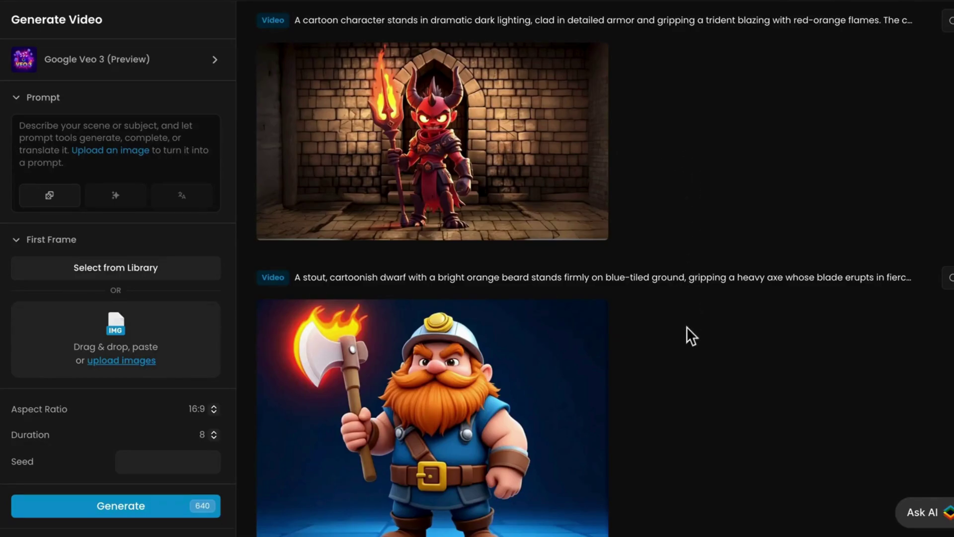
scroll(687, 327, "down", 2)
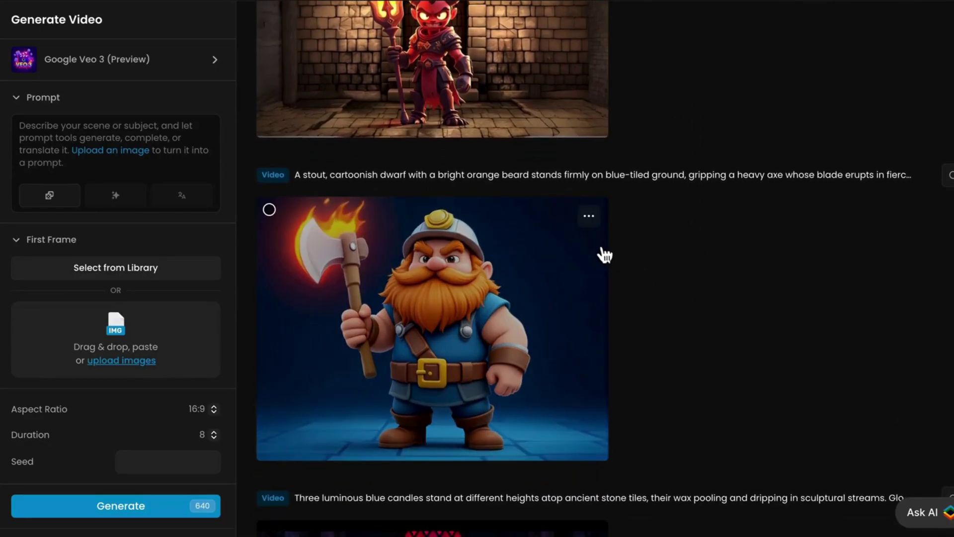
left_click(591, 221)
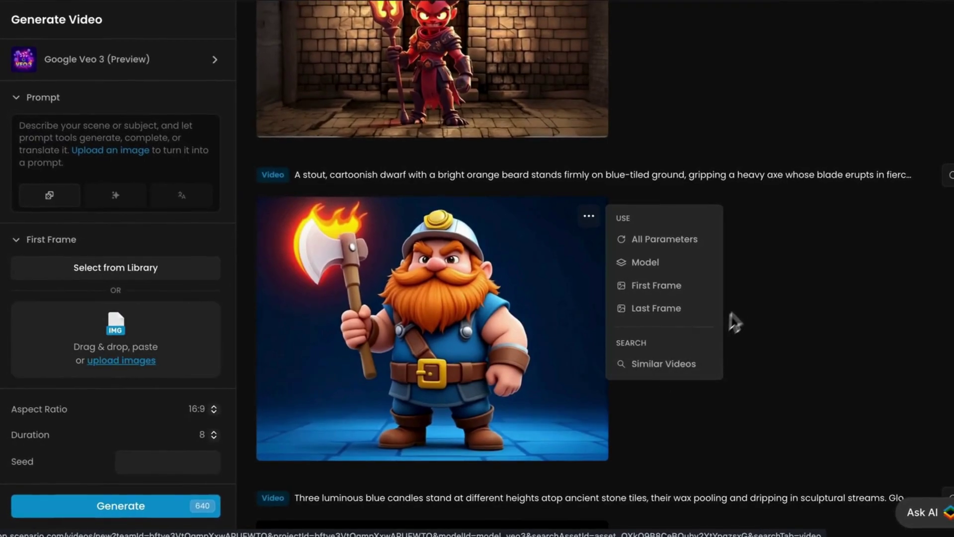
left_click(748, 296)
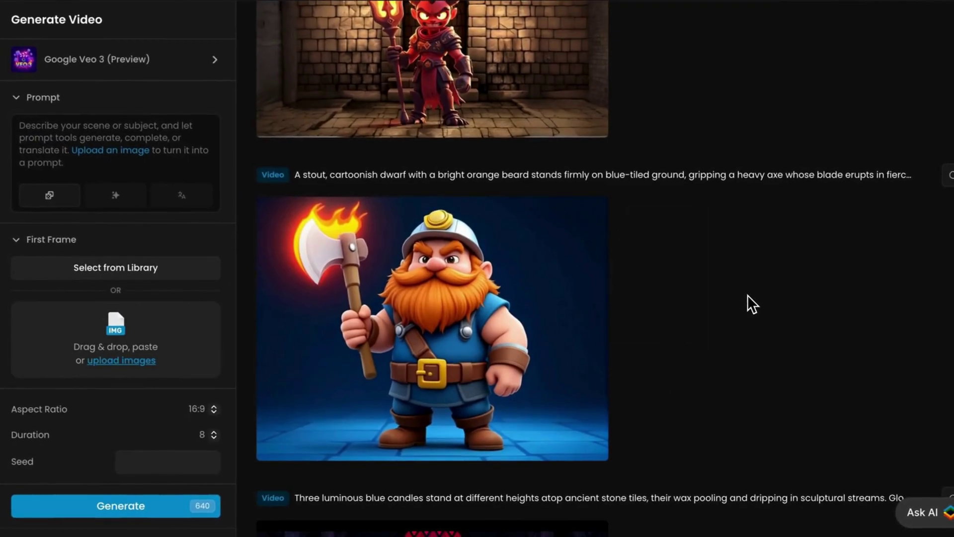
scroll(748, 296, "down", 4)
scroll(748, 294, "down", 1)
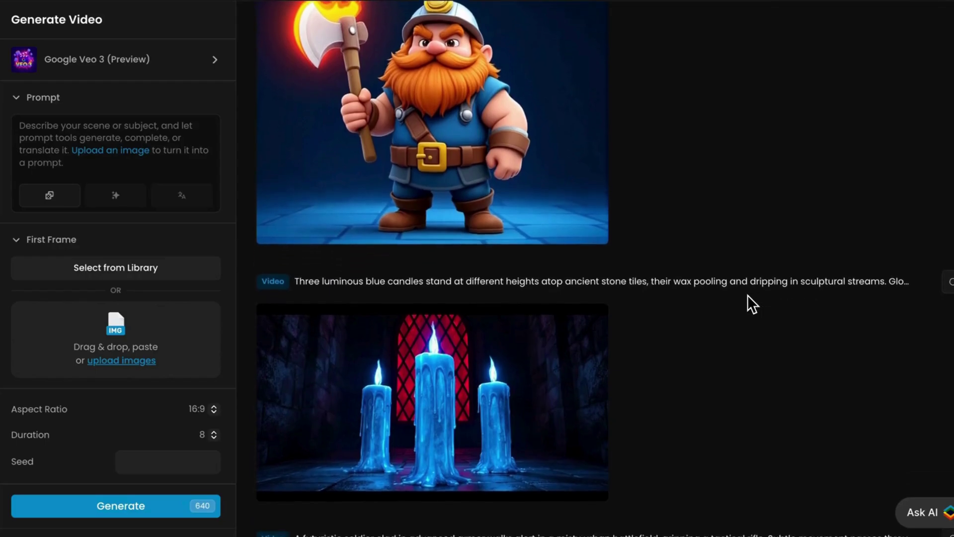